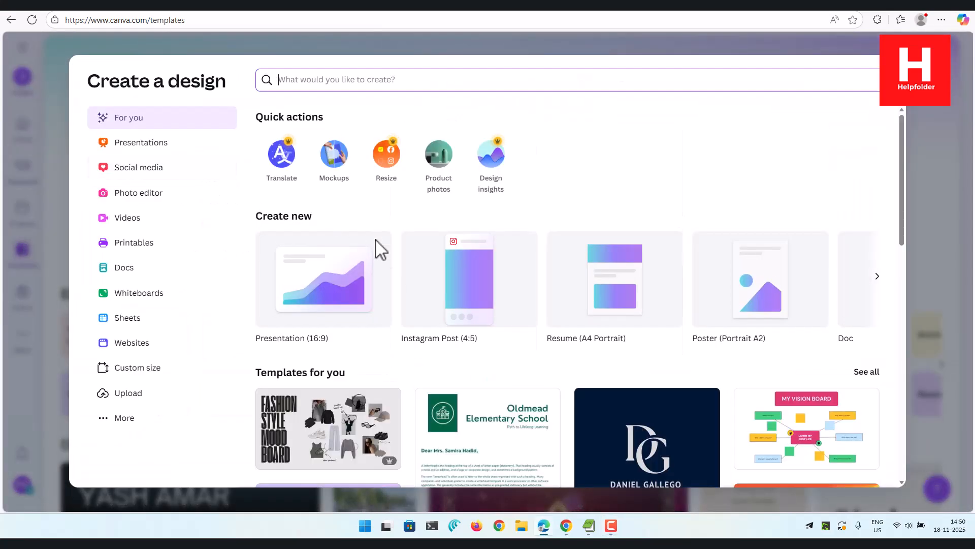
- Create a blank Facebook Post design from the social media formats
click(136, 173)
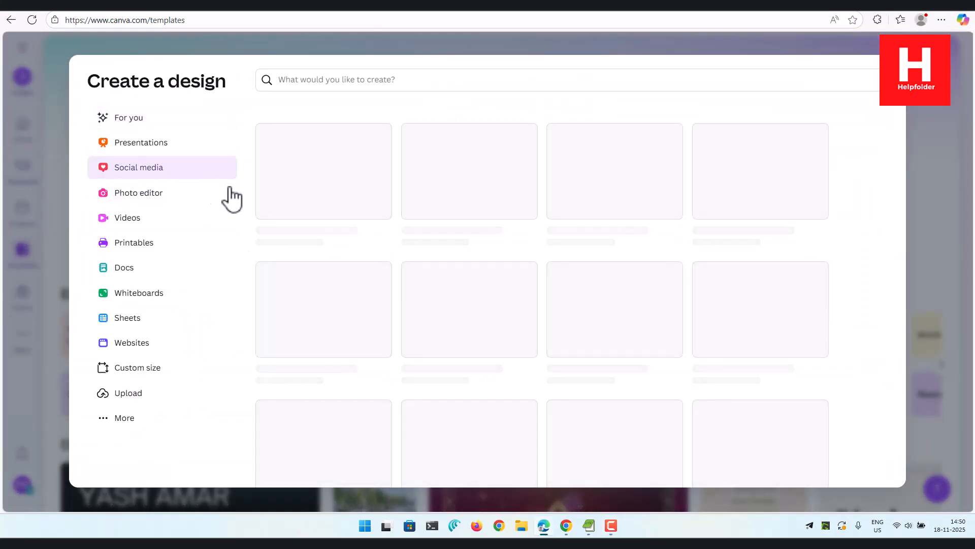
click(489, 333)
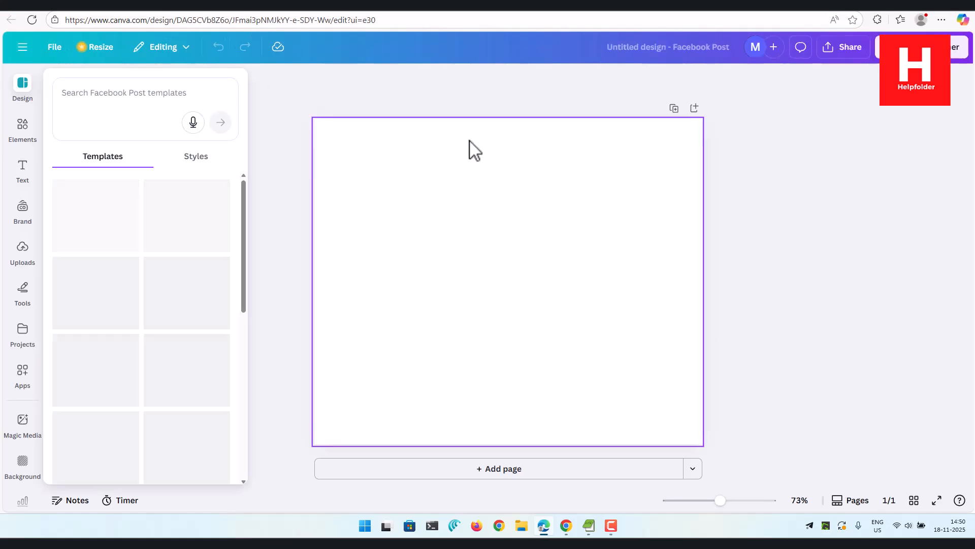
click(418, 237)
click(204, 199)
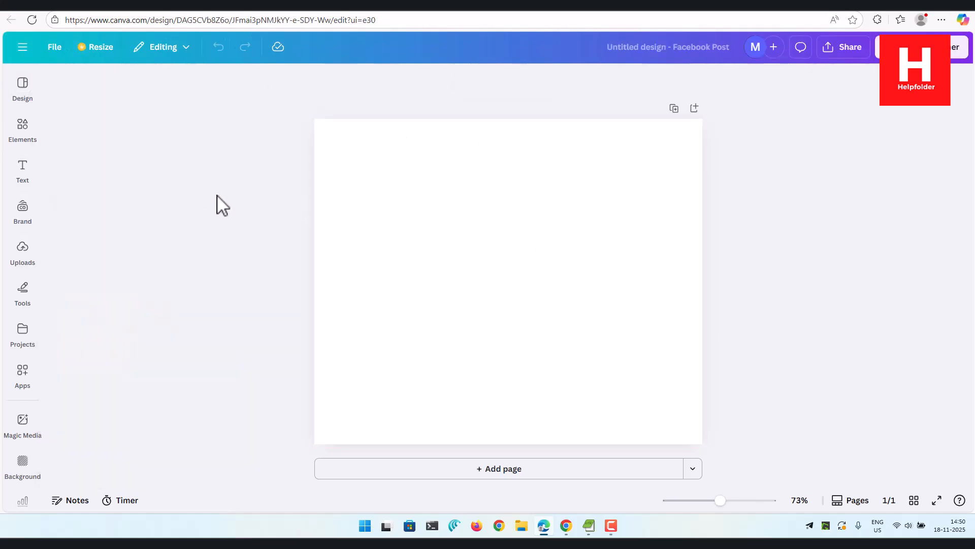
- Open the design's uploads and check the Desktop folder for a product photo to upload
click(28, 261)
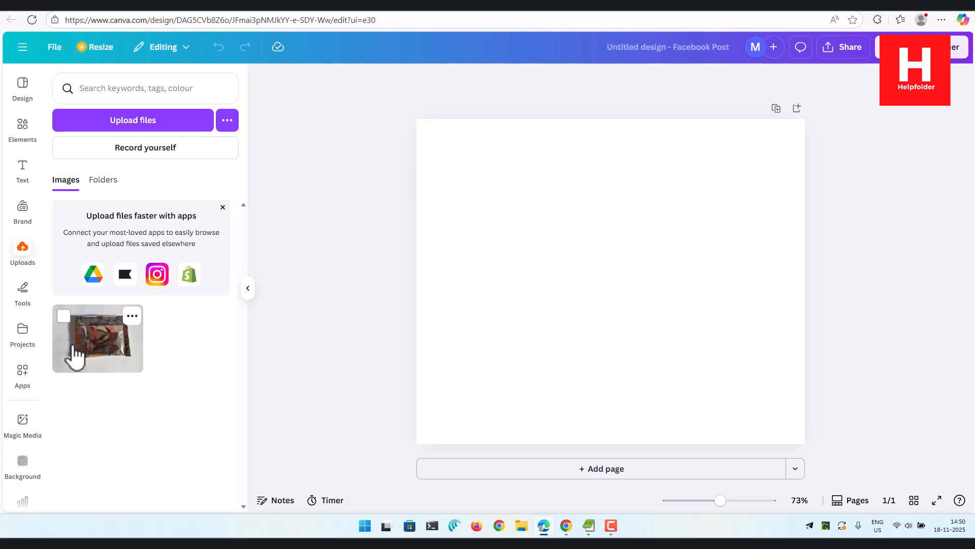
click(169, 126)
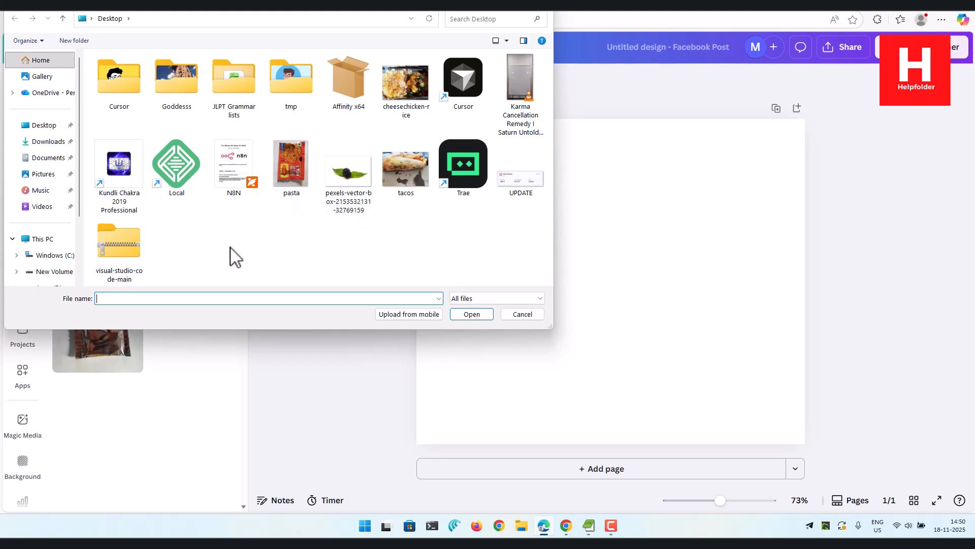
click(524, 314)
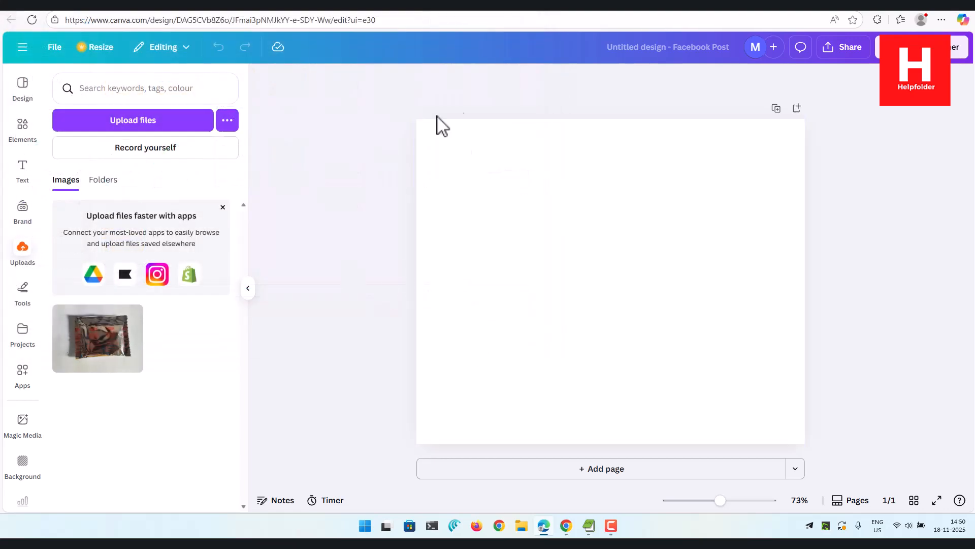
- Open pexels.com in a new browser tab
key(ctrl+t)
text(pexe;)
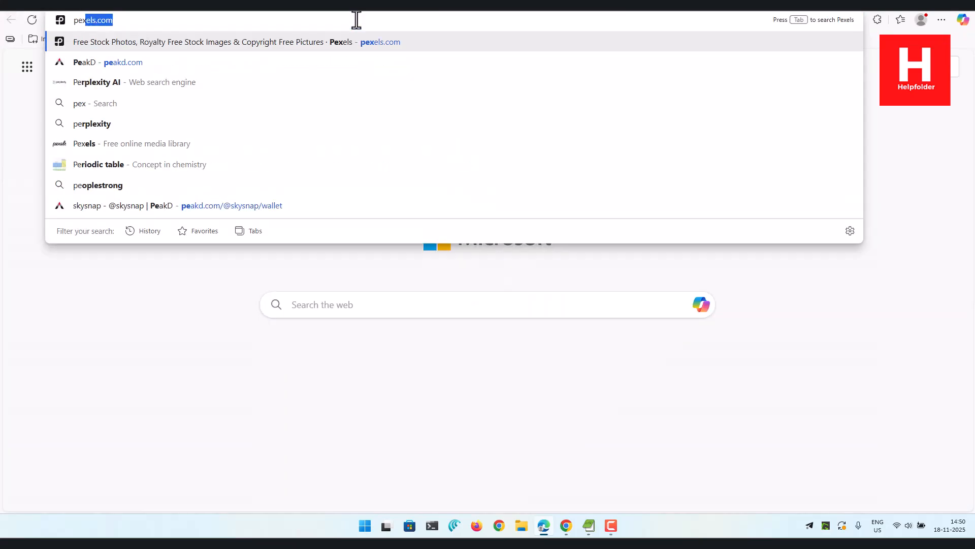
key(BackSpace)
text(ls)
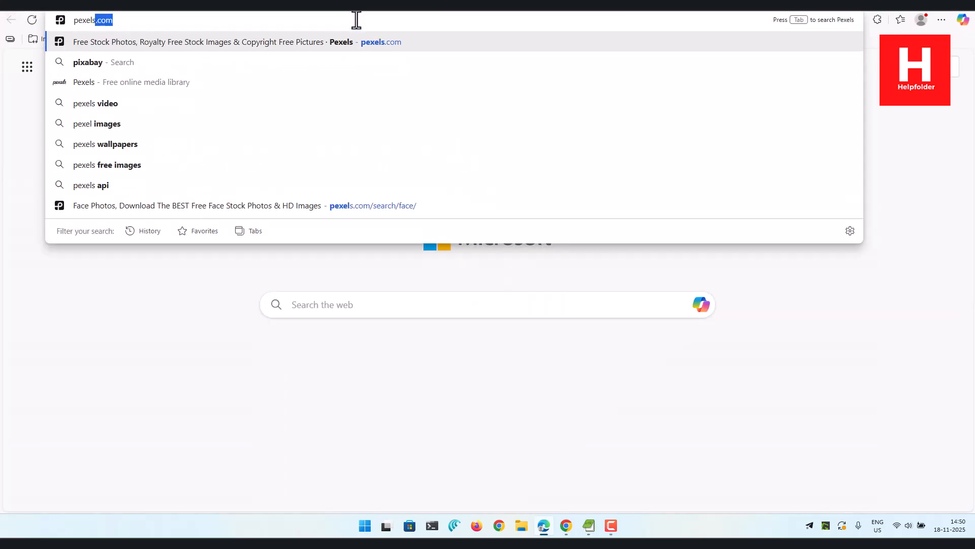
key(Return)
- Search the free stock photos for "bottle"
click(92, 263)
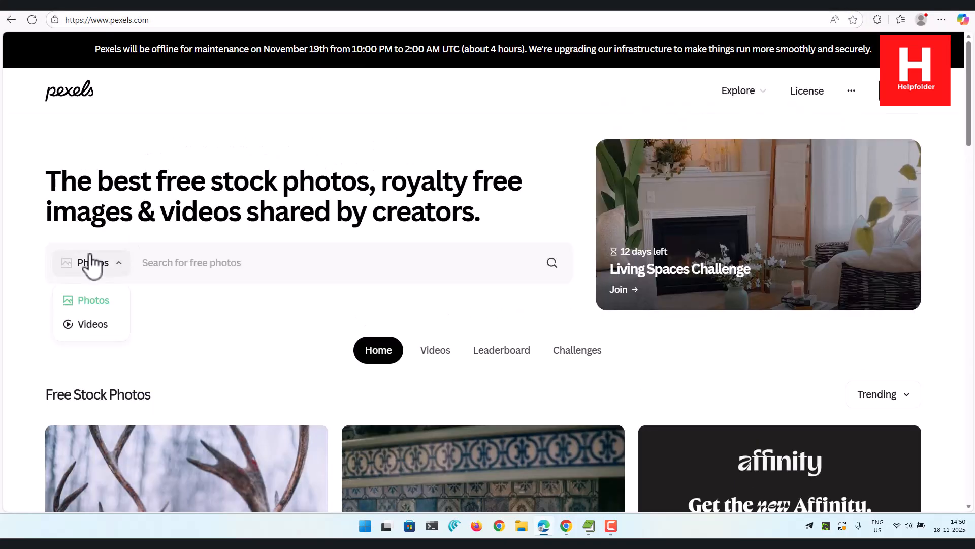
click(91, 263)
click(222, 264)
text(bottl)
key(Return)
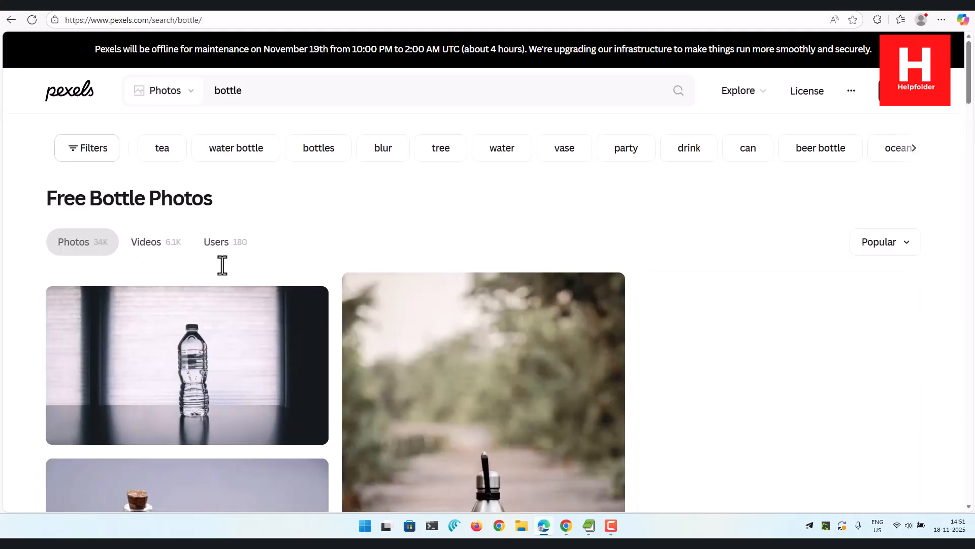
- Download the photo of the green Carlsberg bottle standing on an open palm and return to the Canva design
scroll(109, 300, down, 4)
scroll(5, 322, down, 8)
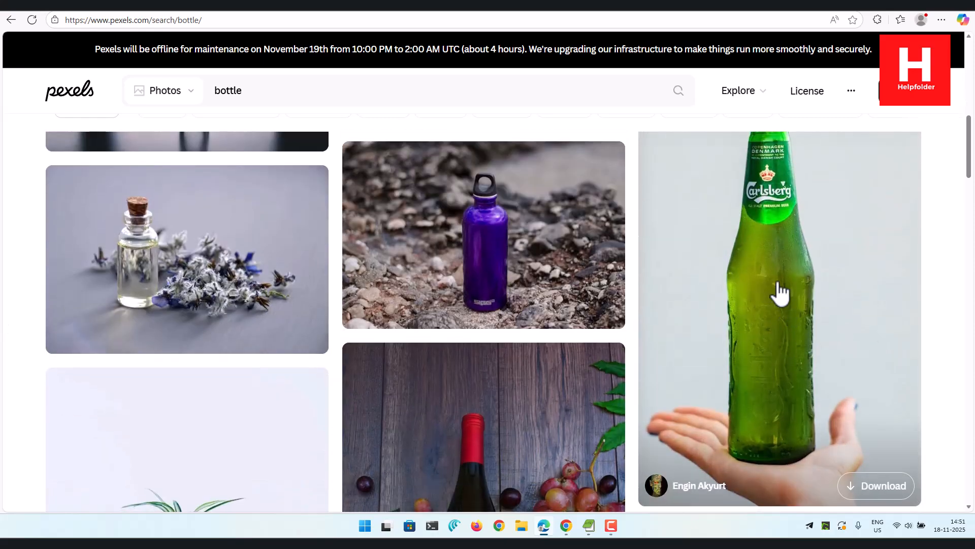
click(886, 488)
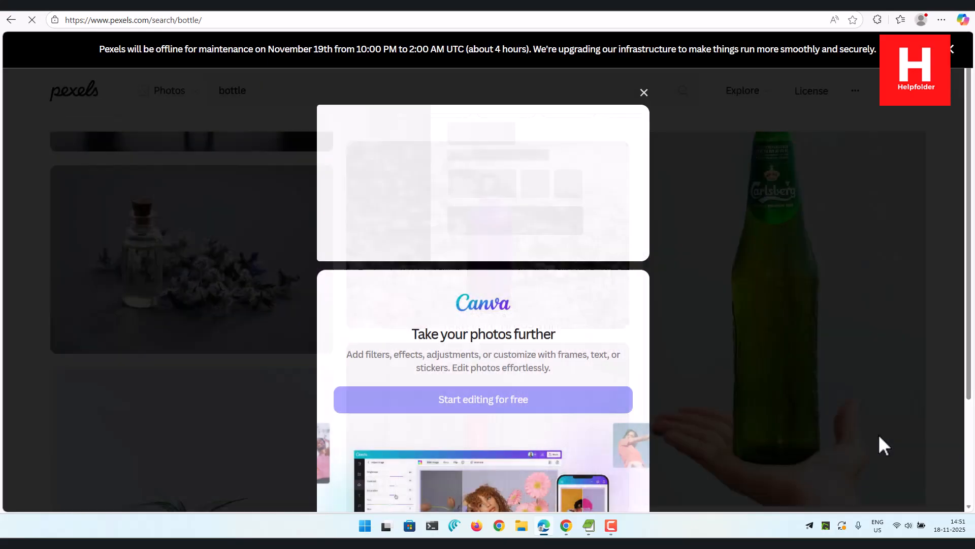
click(644, 92)
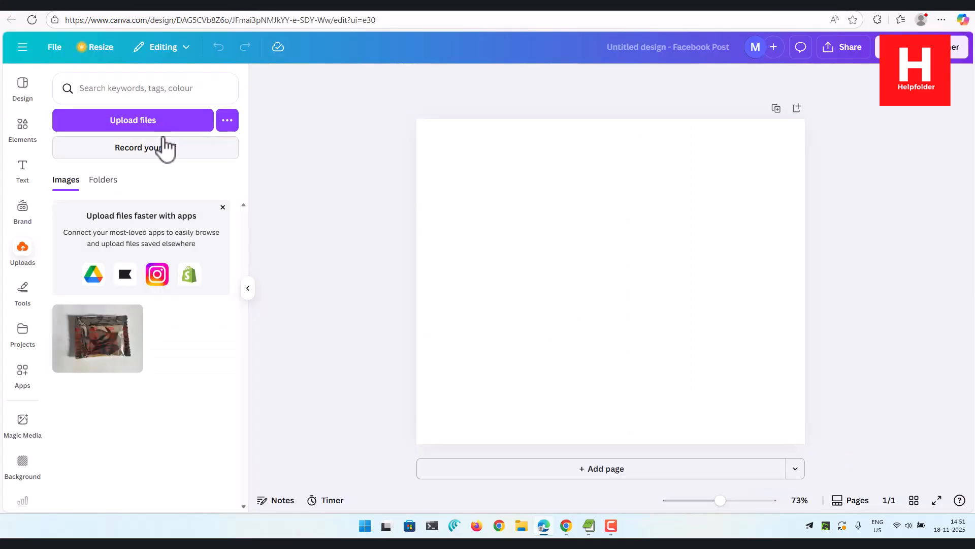
- Upload the bottle photo from the Downloads folder and place it on the blank page
click(149, 129)
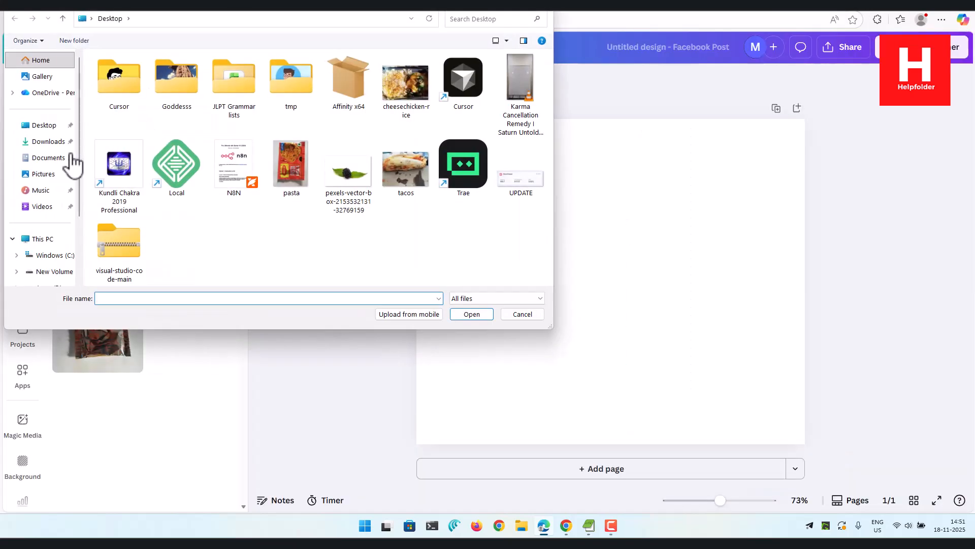
click(41, 143)
click(137, 77)
click(471, 313)
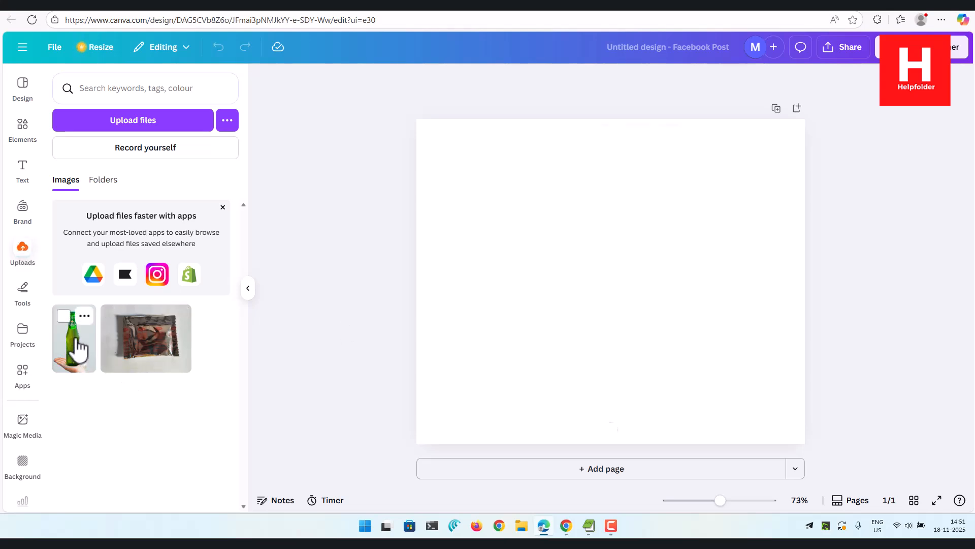
click(75, 338)
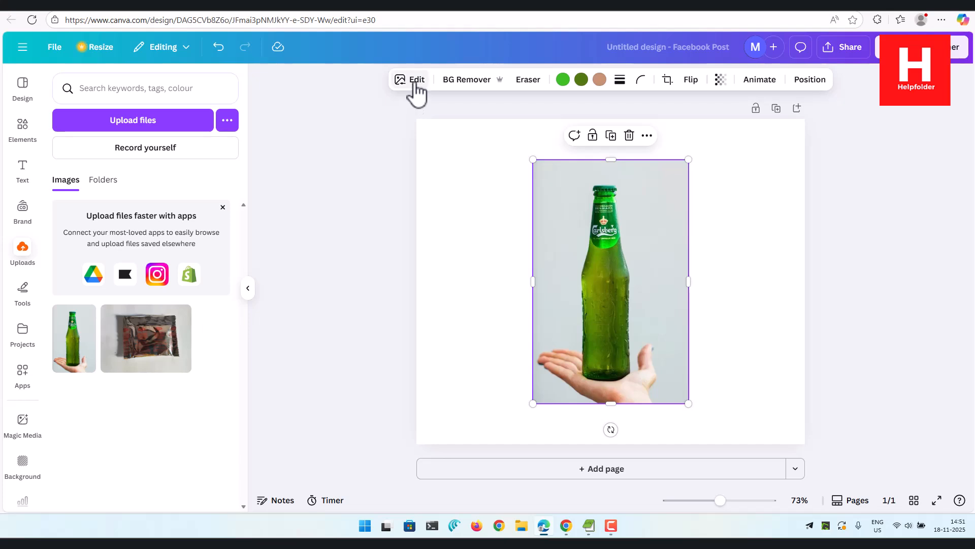
- Set the bottle photo as the page background
right_click(556, 214)
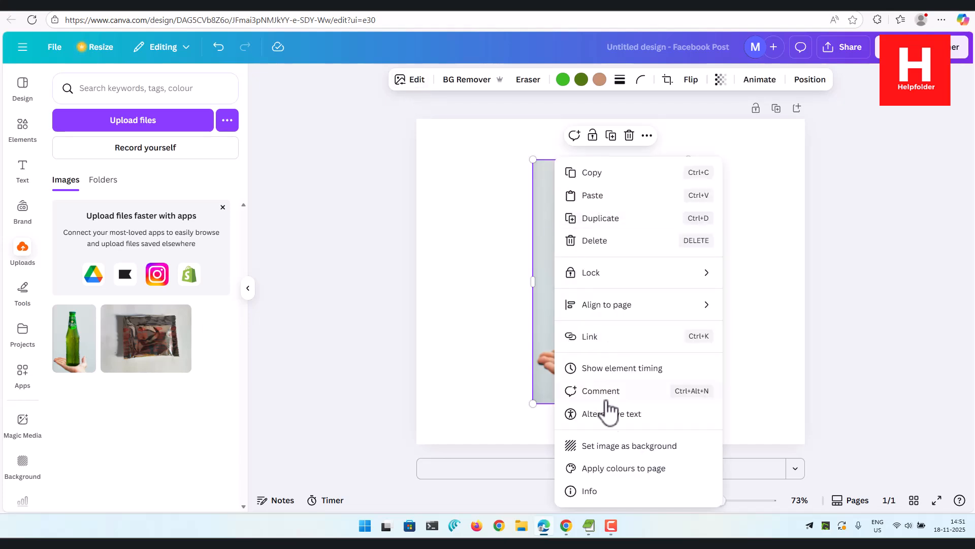
click(616, 447)
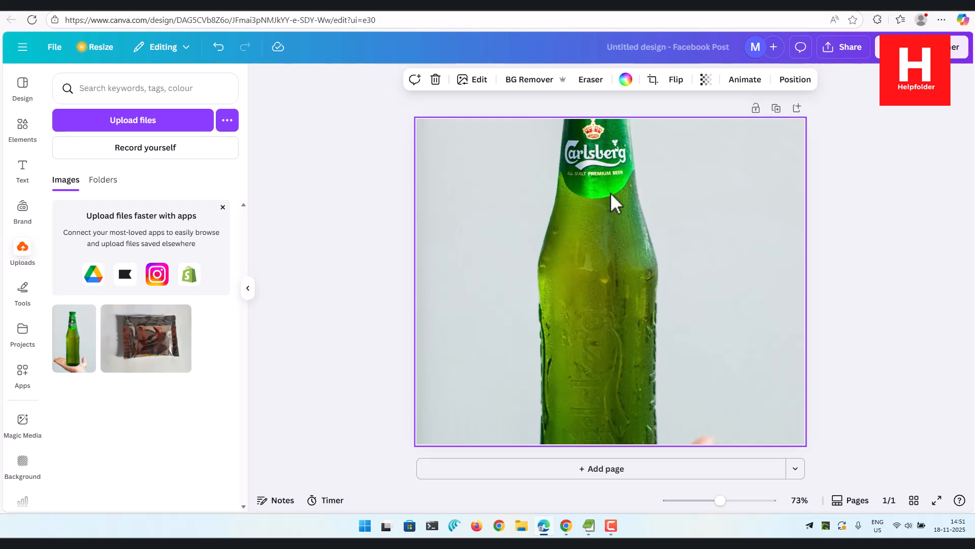
click(395, 193)
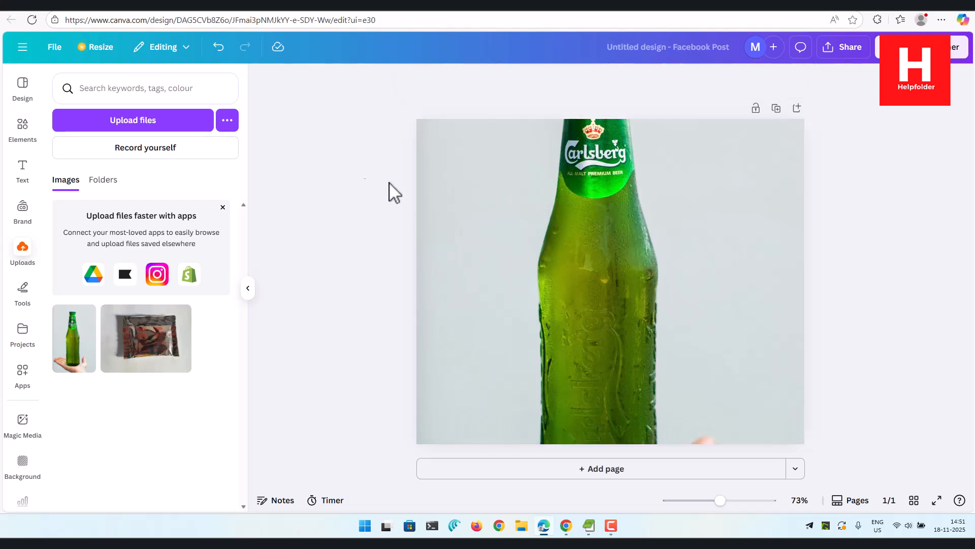
- Try the Angled shadow effect on the background photo and undo it
click(579, 222)
click(475, 81)
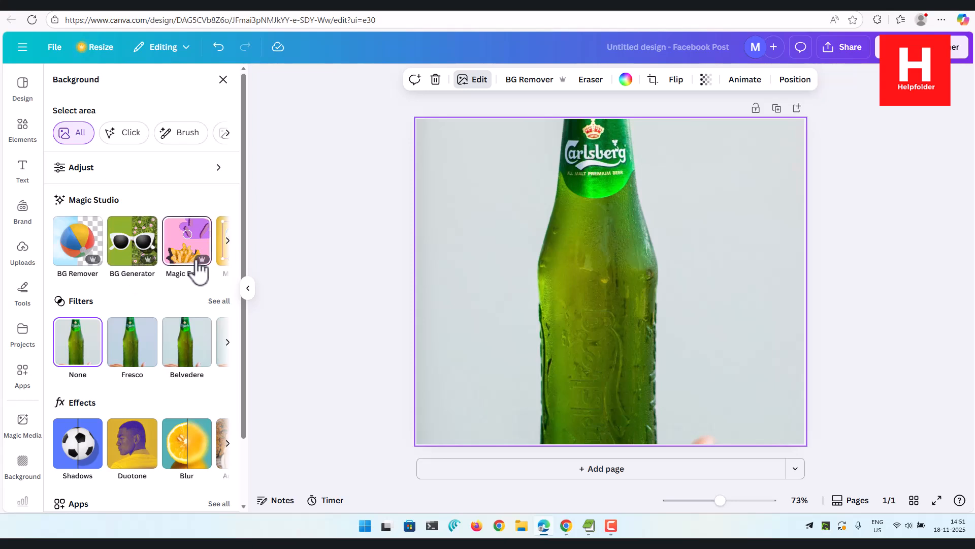
click(228, 242)
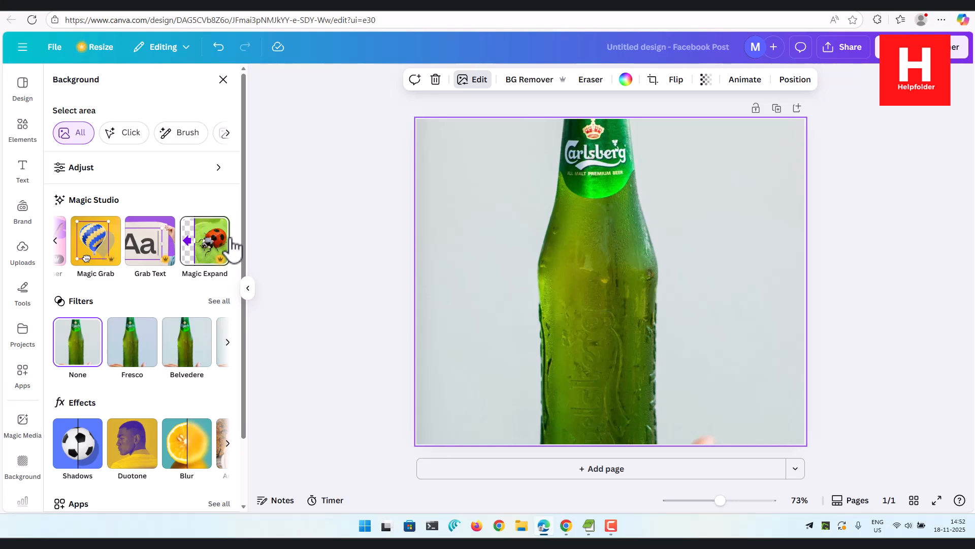
scroll(213, 254, down, 2)
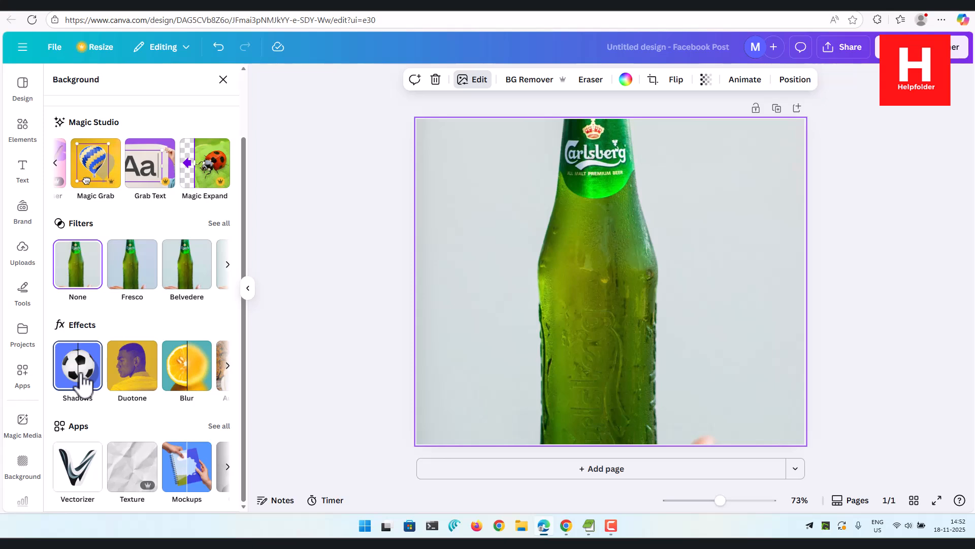
click(79, 376)
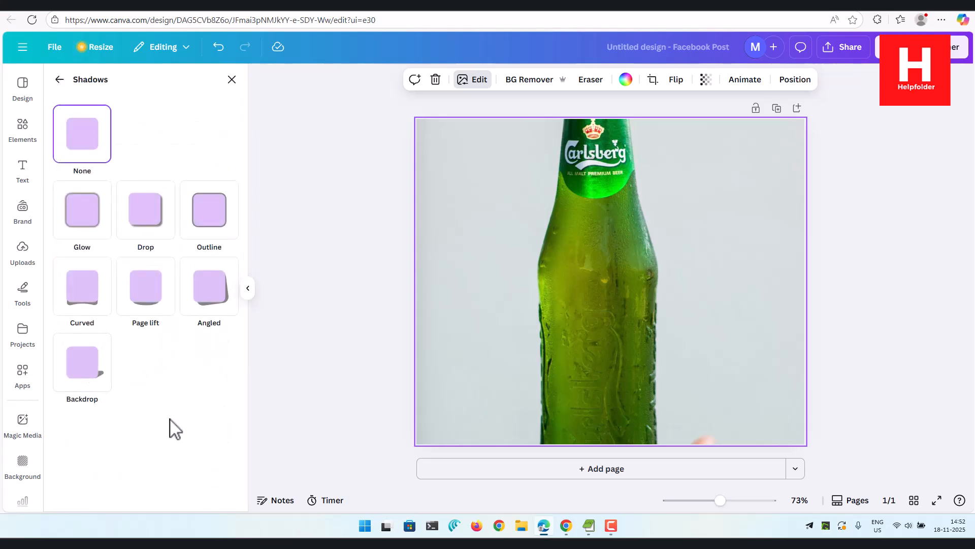
click(209, 294)
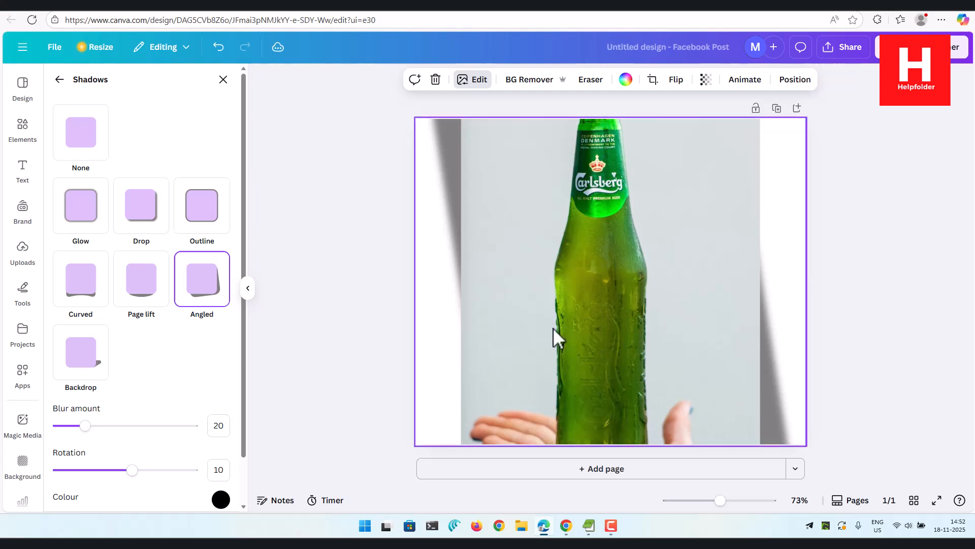
click(223, 79)
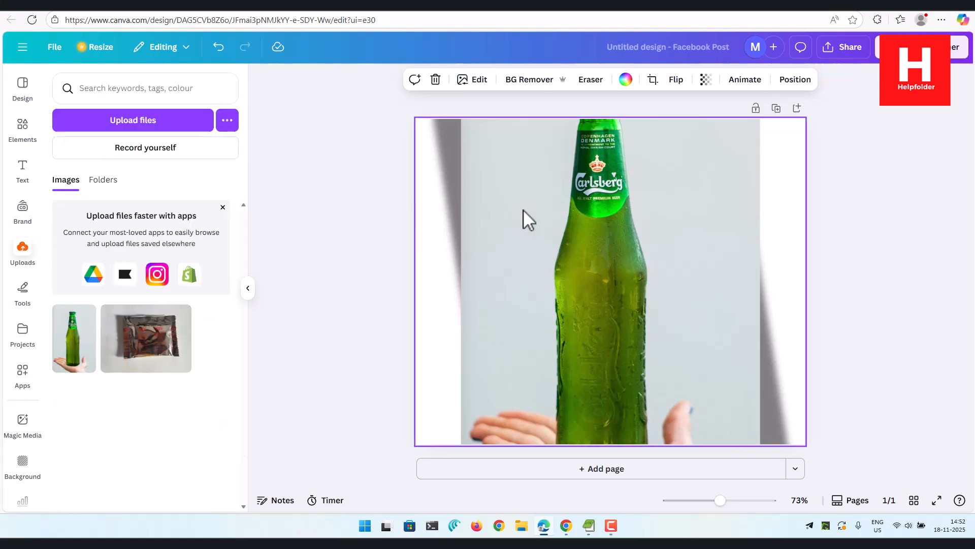
key(ctrl+z)
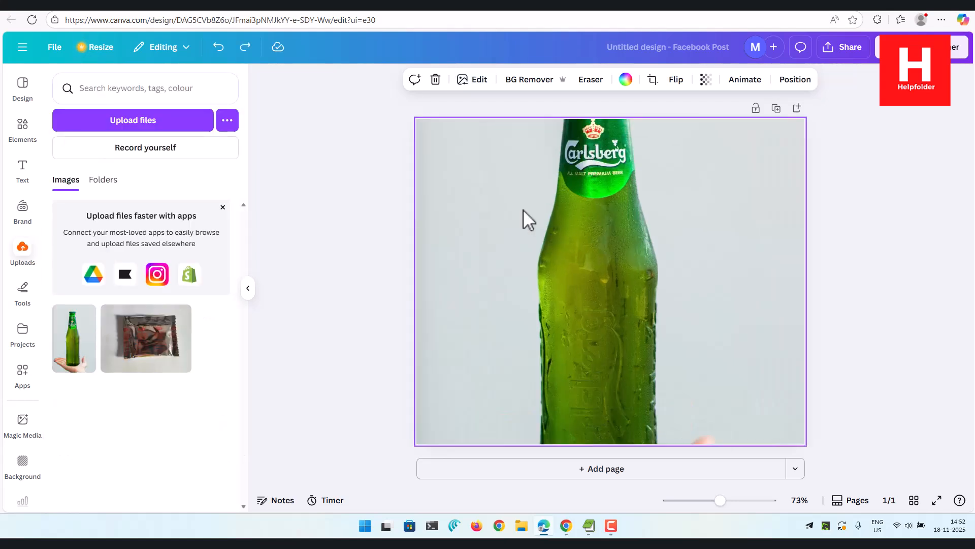
- Detach the photo from the page background and undo the changes back to the plain photo without a shadow
right_click(493, 184)
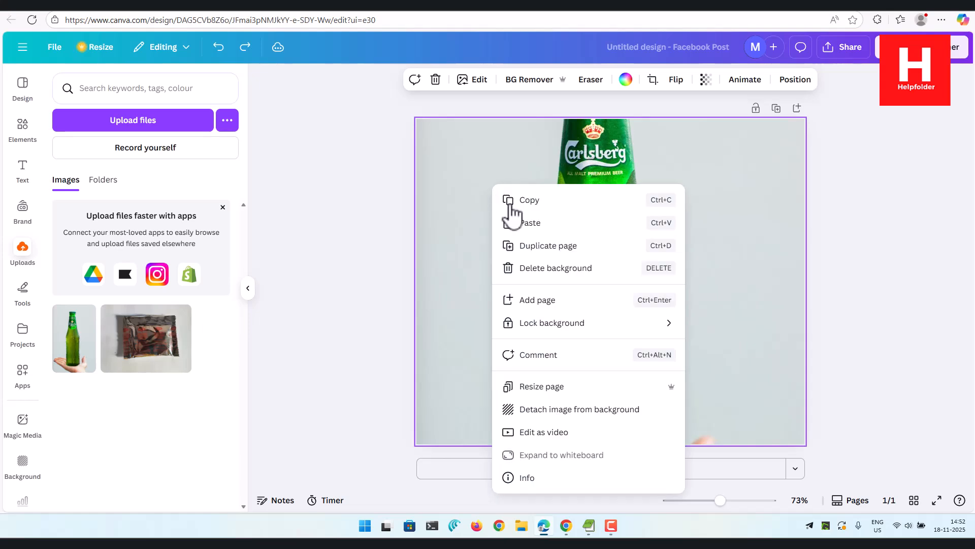
click(556, 409)
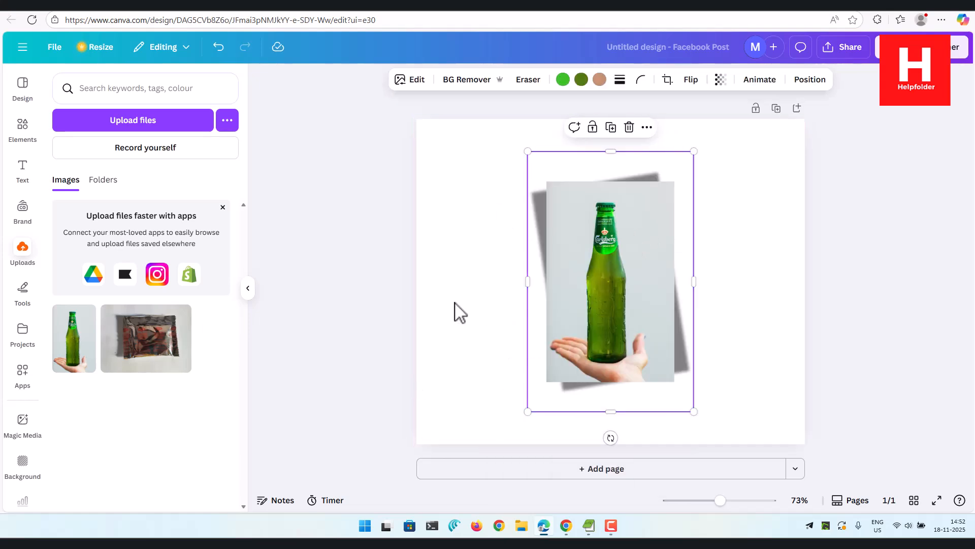
click(408, 258)
click(587, 252)
key(ctrl+z)
key(ctrl+z)
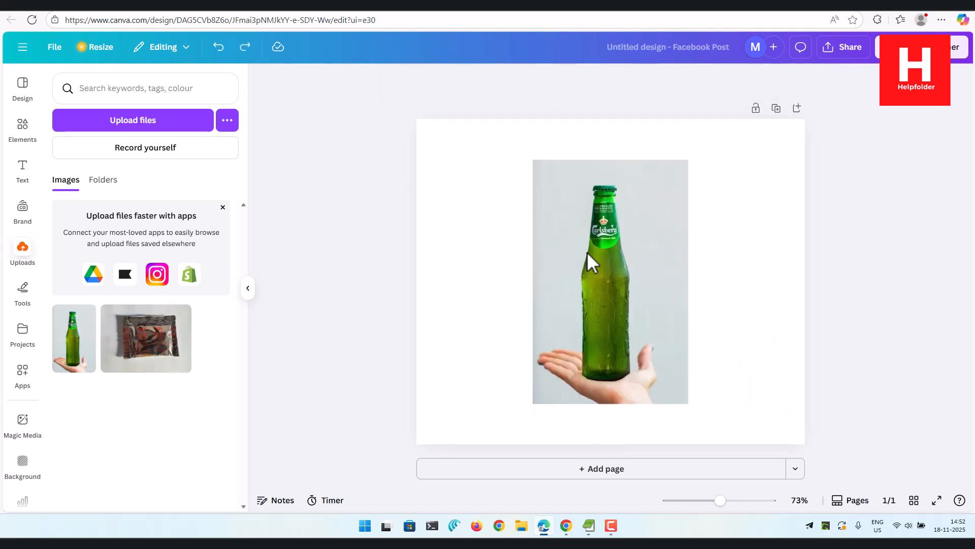
- Remove the background of the bottle photo with BG Remover
click(605, 274)
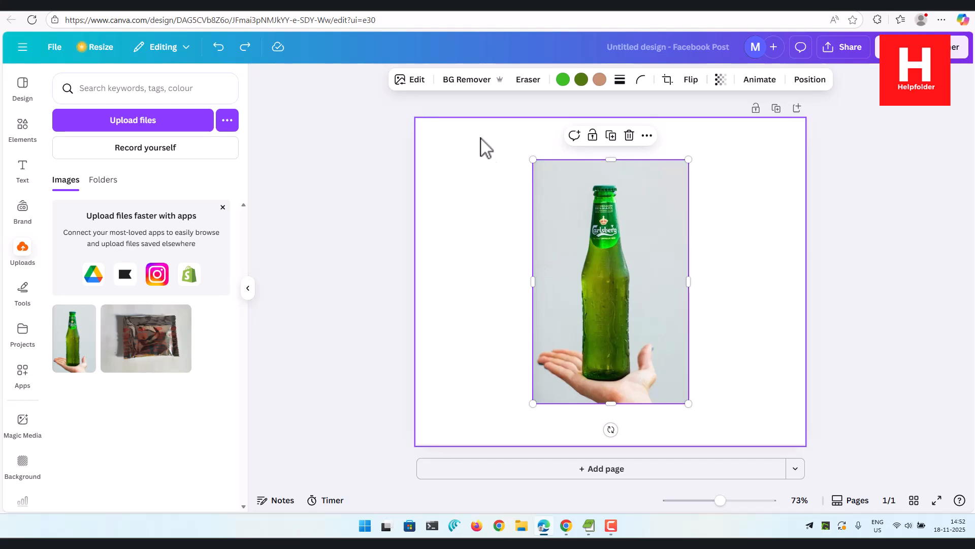
click(464, 80)
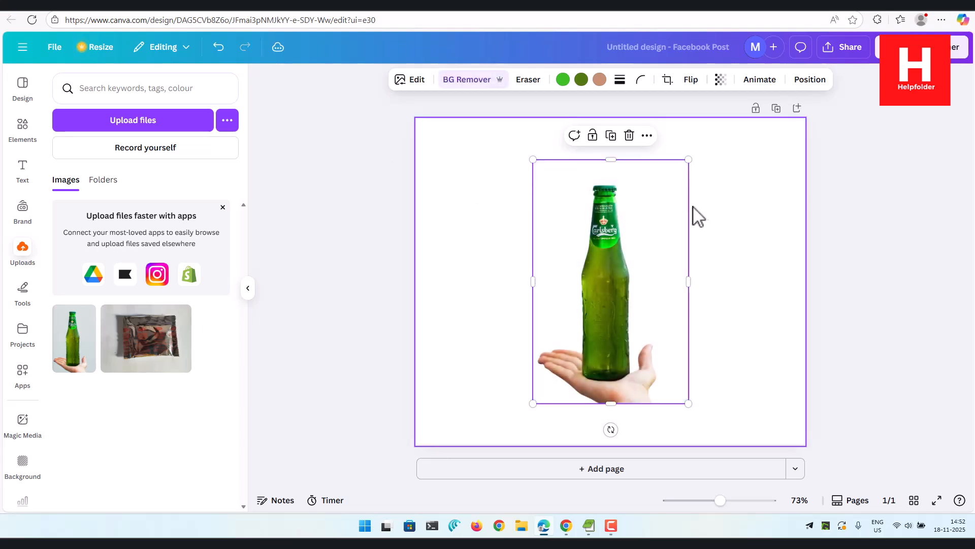
- Enlarge the cut-out bottle image to almost the page height and align its upper edge with the page edge
drag(534, 161, 483, 87)
drag(547, 197, 598, 249)
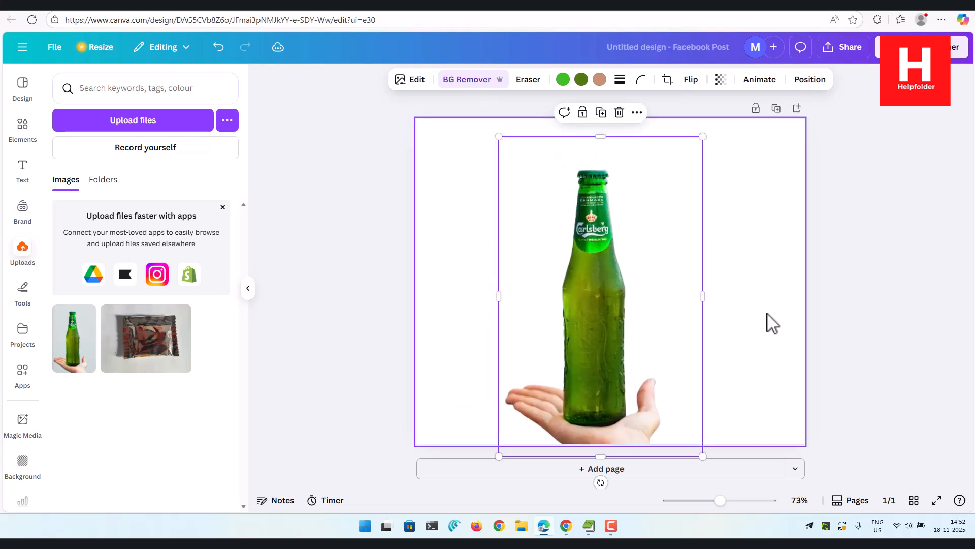
drag(617, 184, 618, 165)
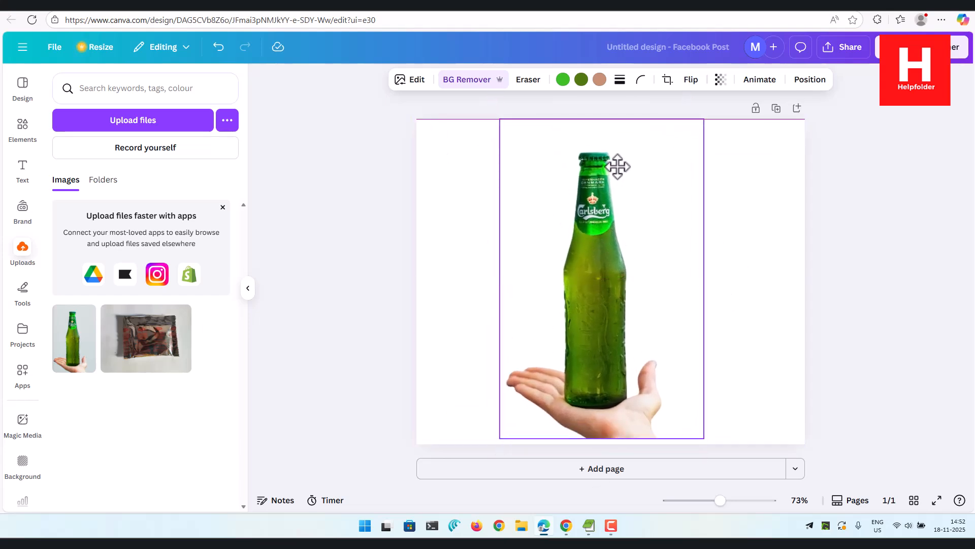
click(364, 191)
- Try the Curved and Outline shadow effects on the cut-out bottle image and settle on the Angled shadow
click(598, 219)
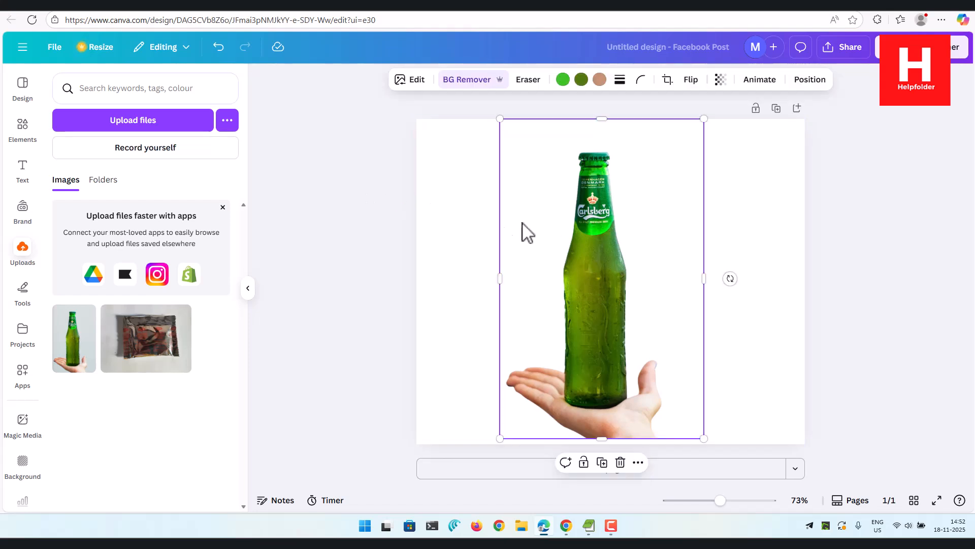
click(409, 79)
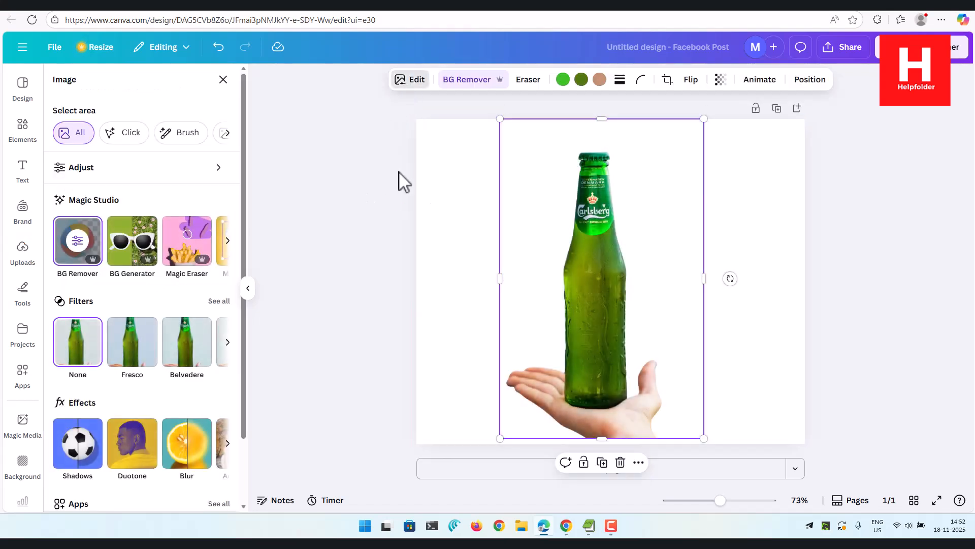
click(79, 442)
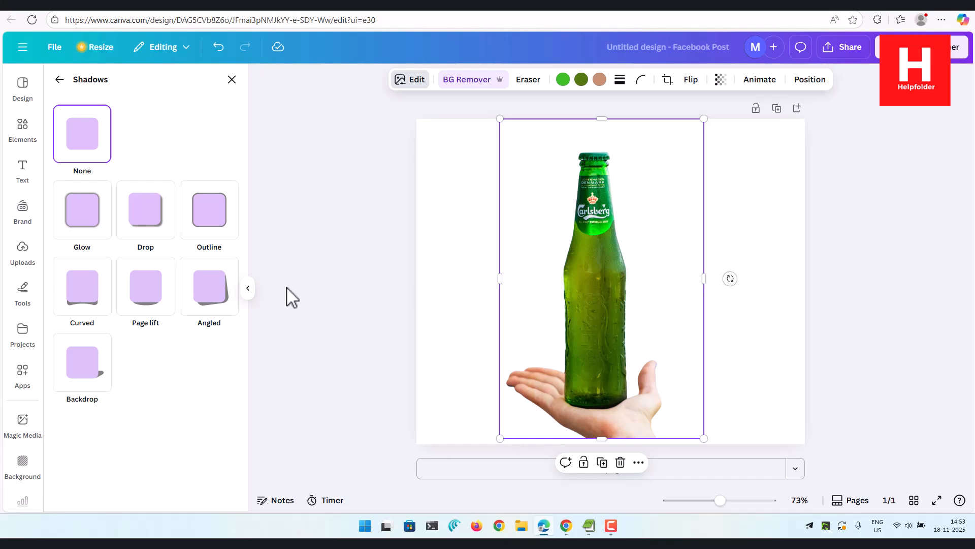
click(86, 308)
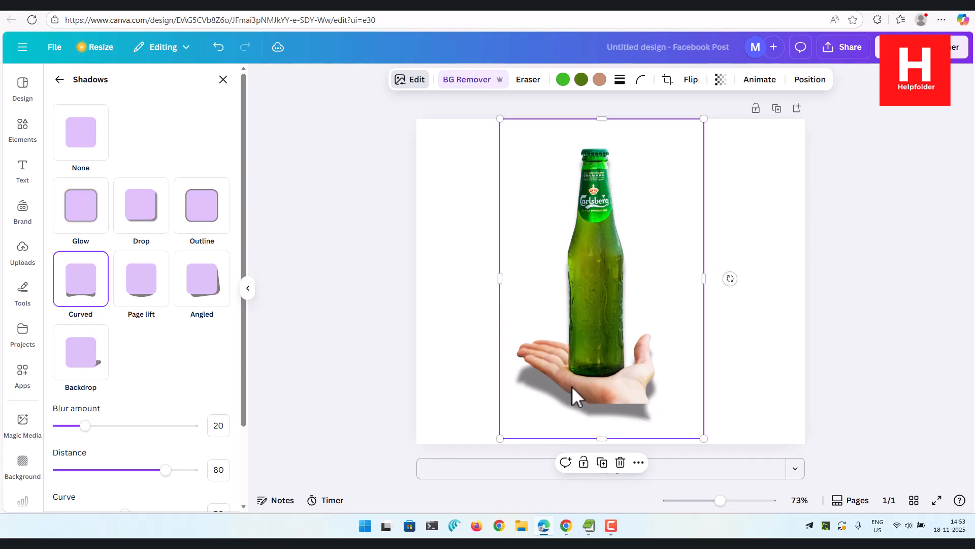
key(ctrl+z)
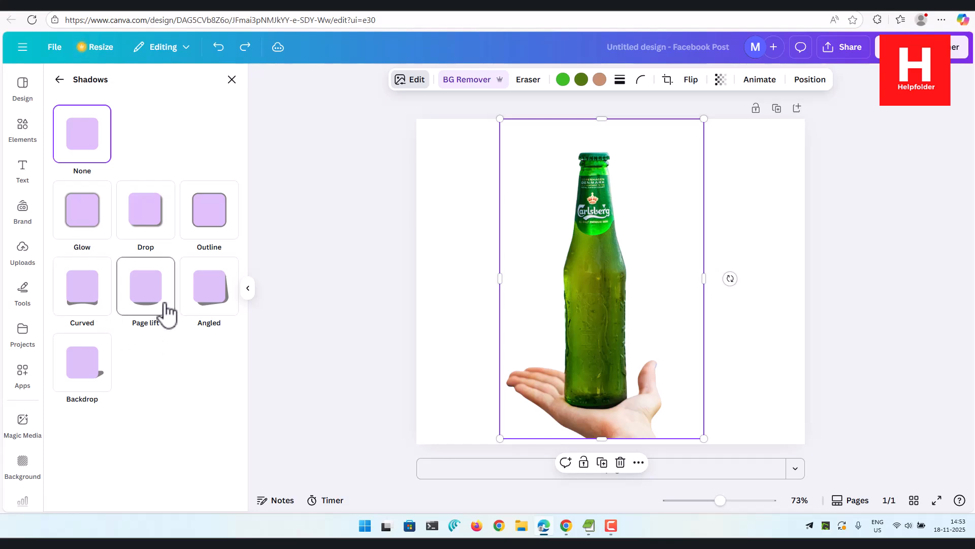
click(211, 226)
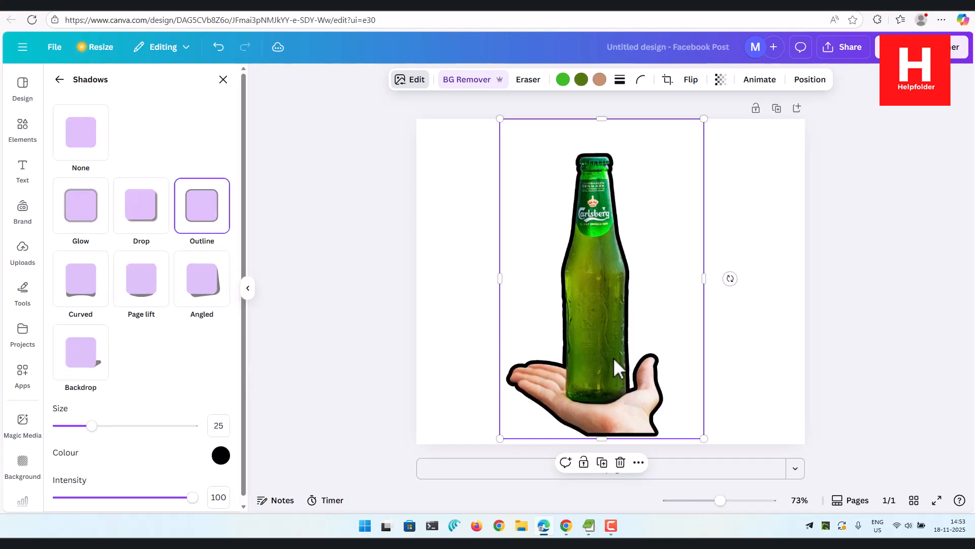
click(213, 304)
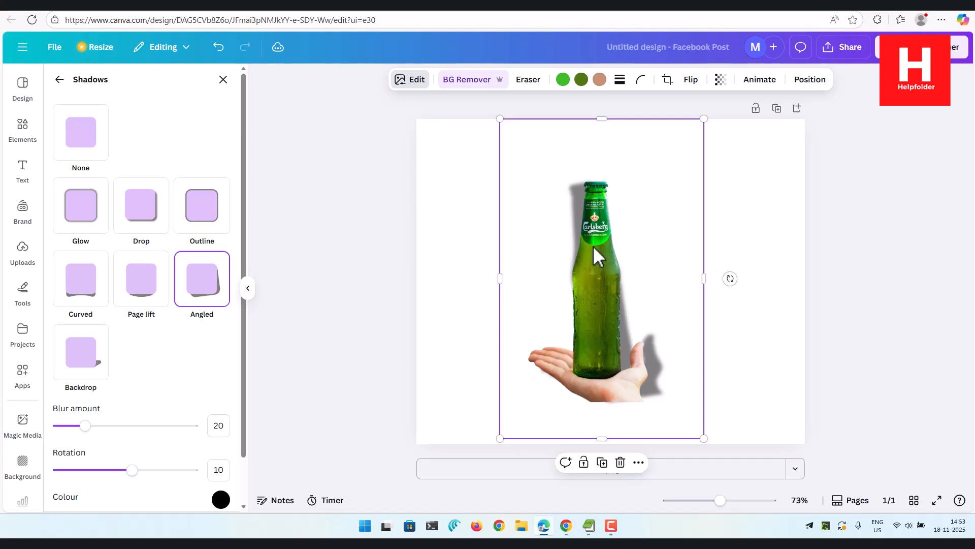
- Enlarge the bottle image until it is slightly wider than the page and centre it with the cap just inside the upper page edge
drag(565, 190, 563, 211)
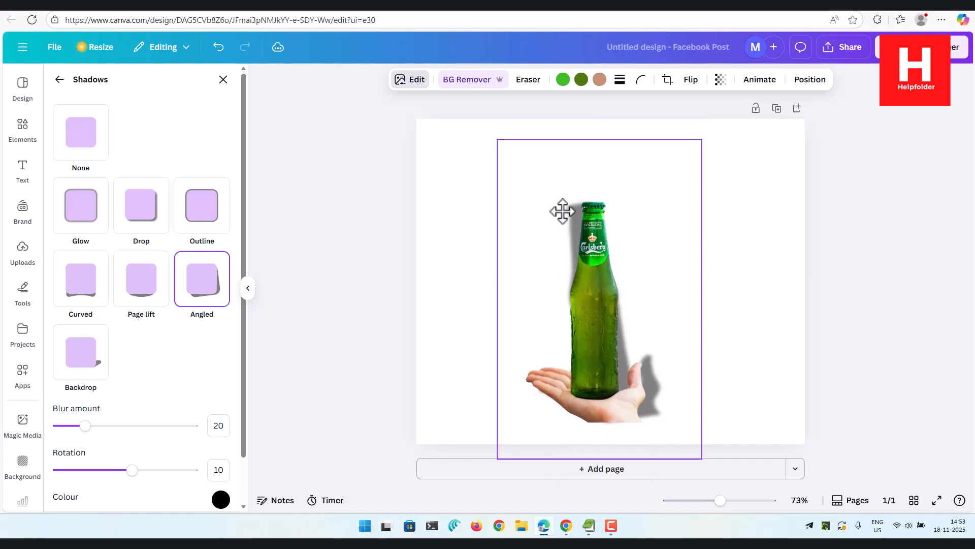
drag(499, 139, 394, 104)
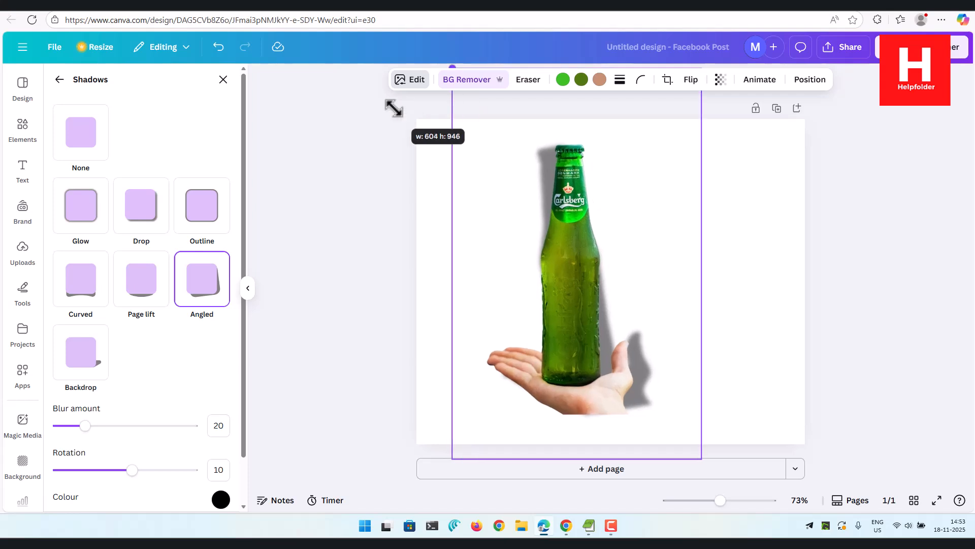
drag(579, 213, 614, 277)
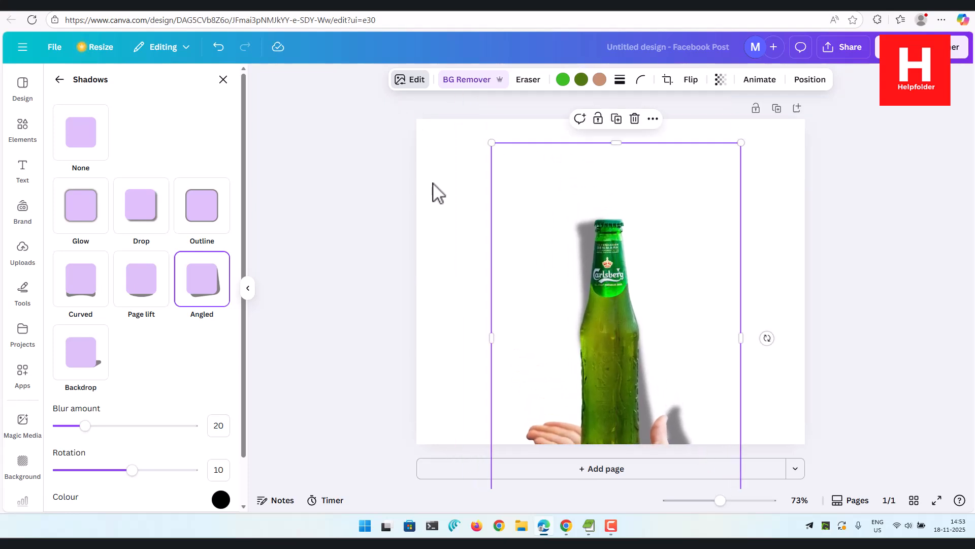
drag(491, 144, 392, 109)
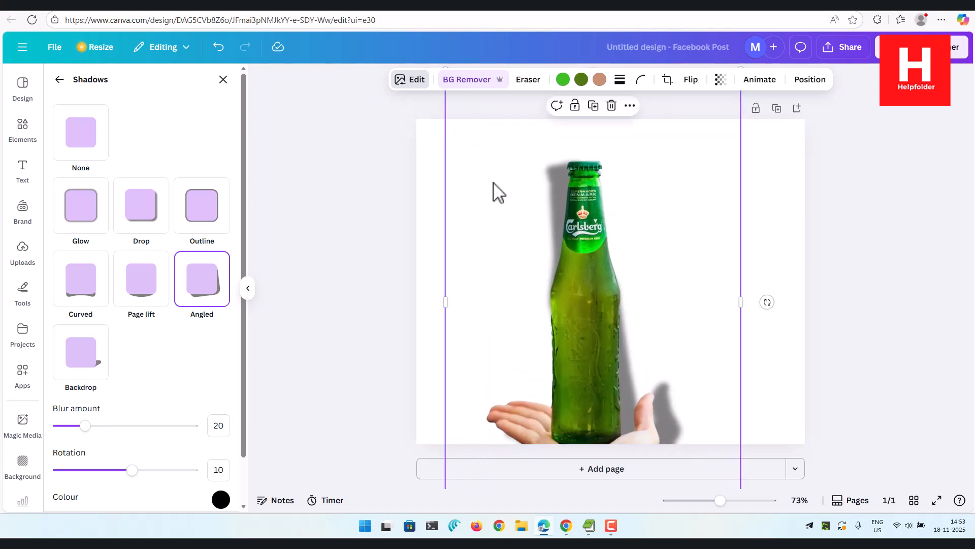
drag(443, 305, 409, 300)
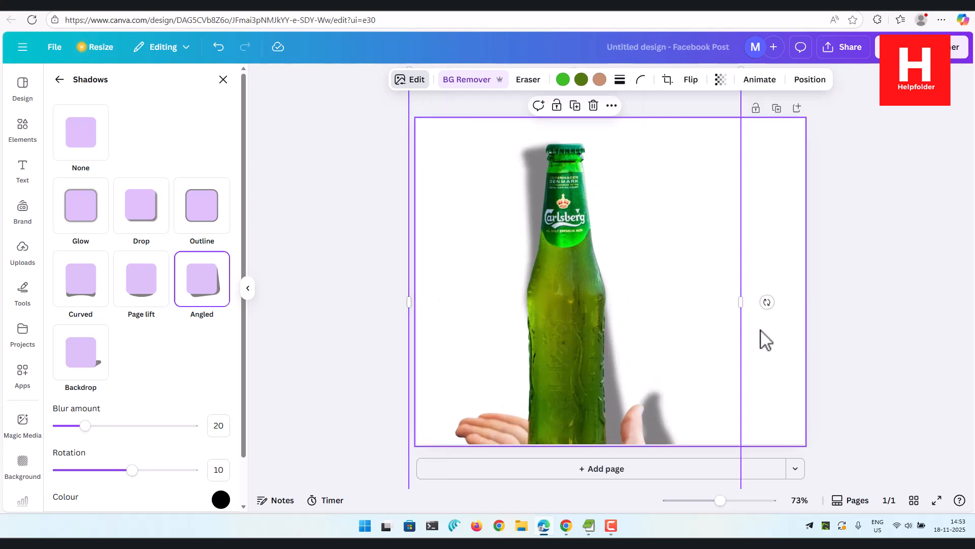
drag(741, 303, 830, 310)
drag(631, 340, 626, 363)
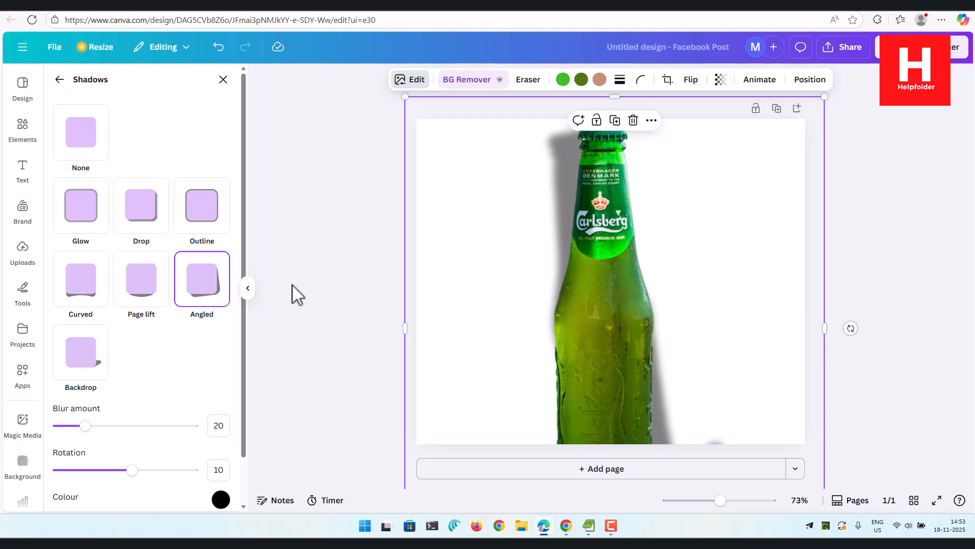
click(301, 256)
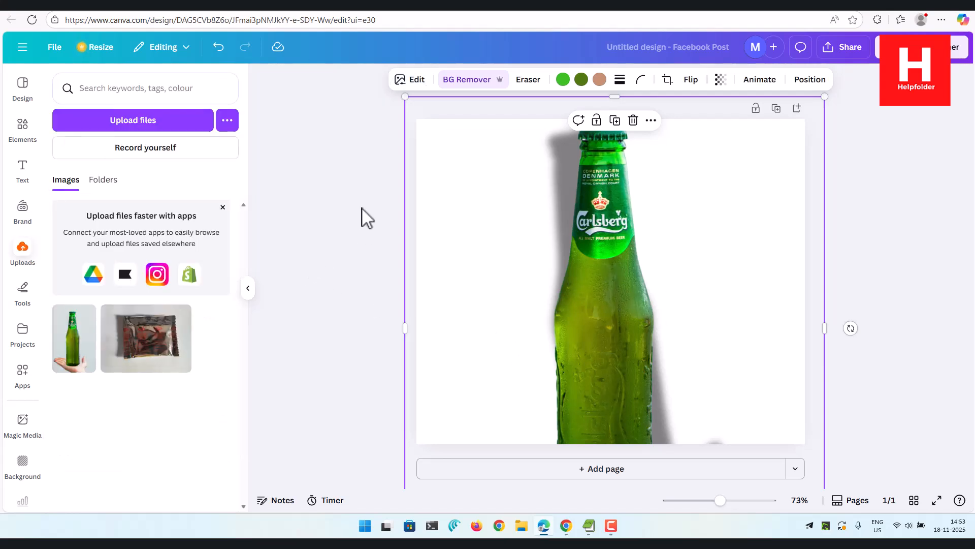
click(355, 229)
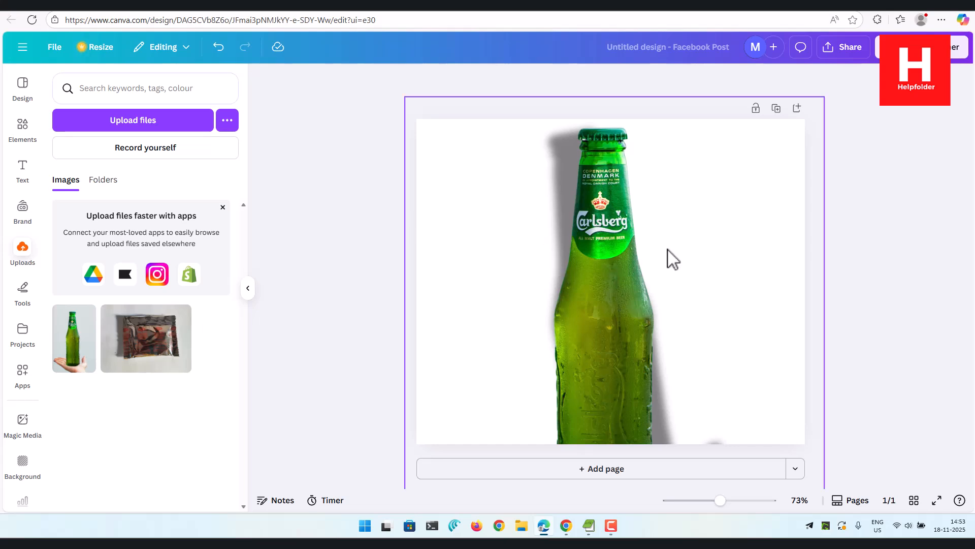
click(605, 246)
click(416, 80)
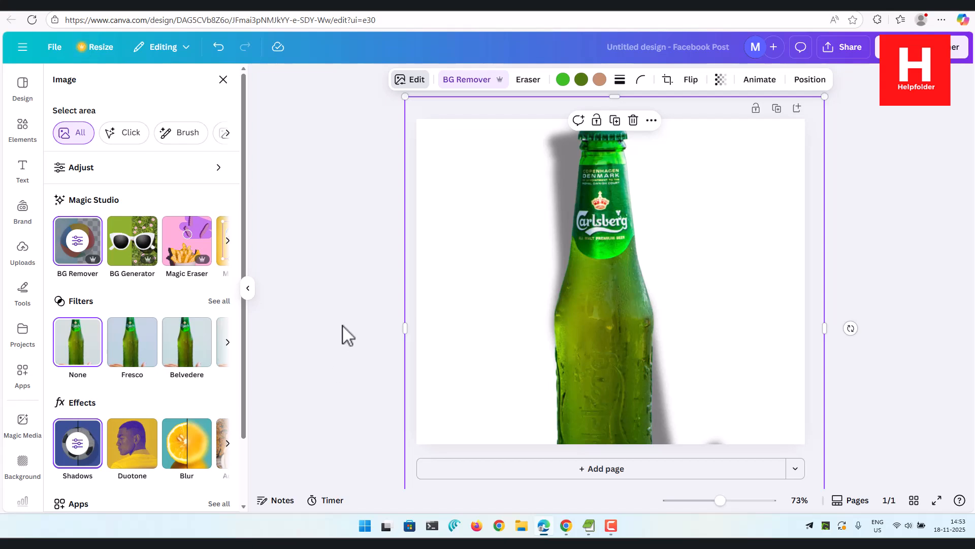
key(Escape)
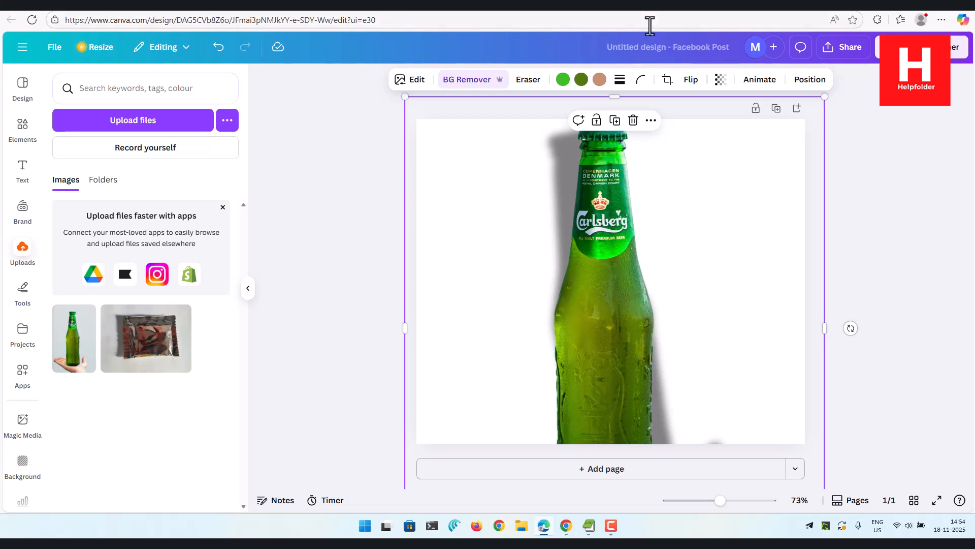
click(361, 172)
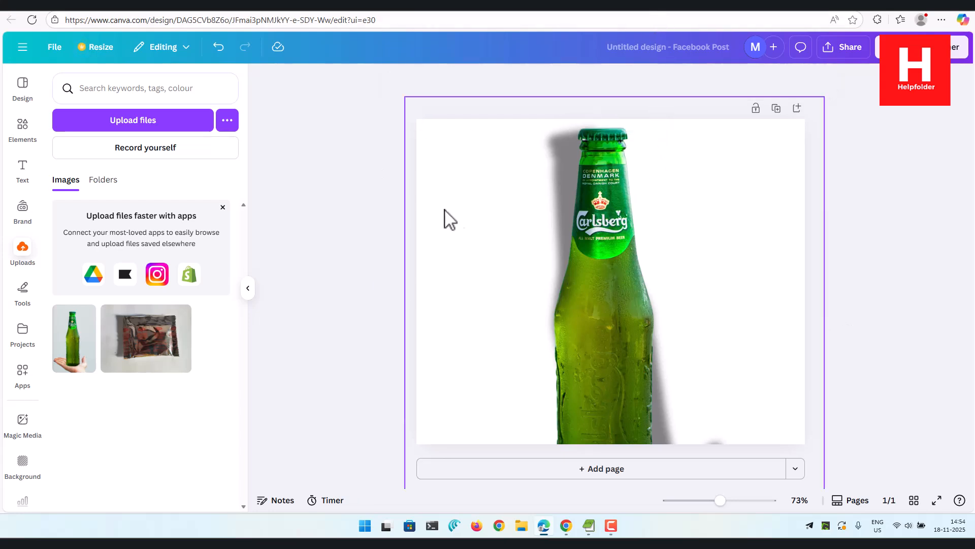
click(592, 218)
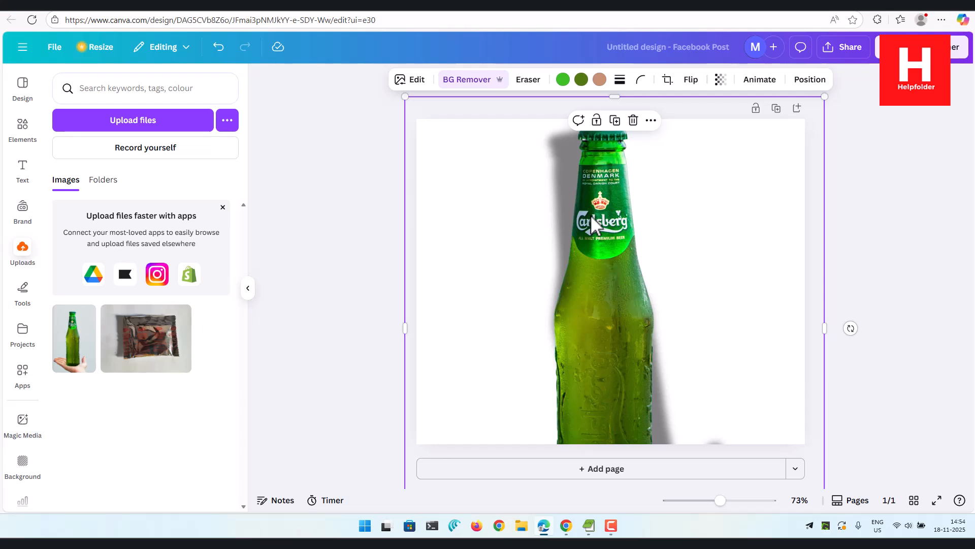